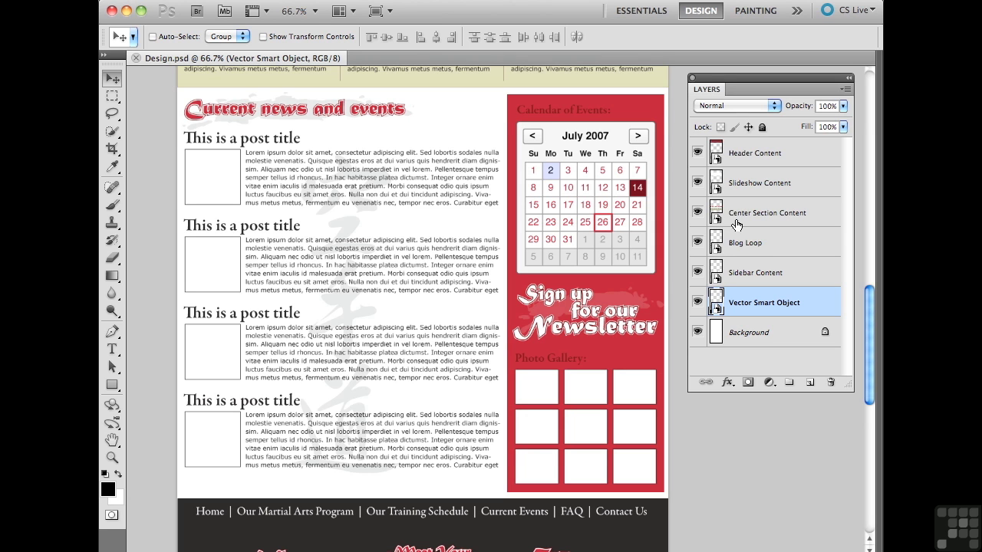
Show the Blog Loop layer again and toggle Sidebar Content's visibility to check it
click(698, 242)
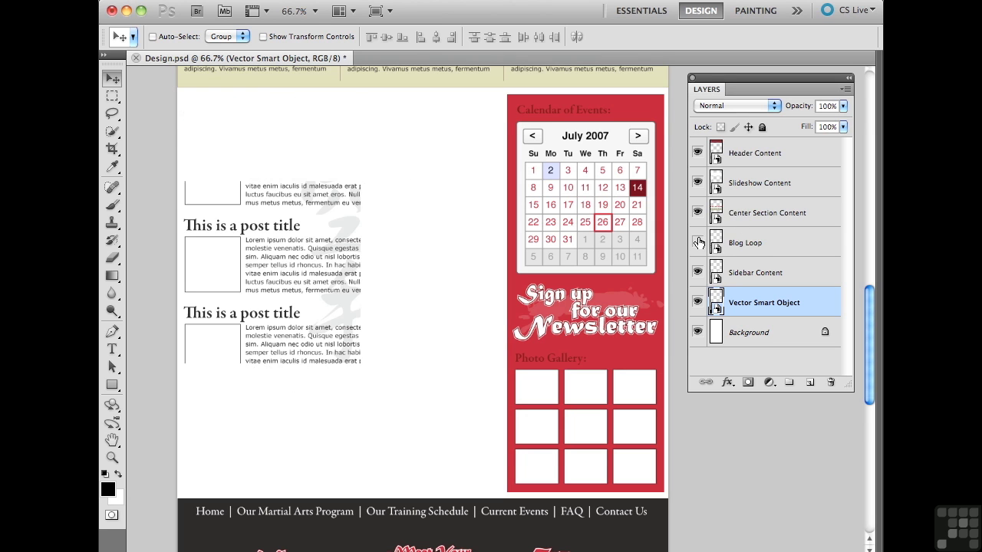
click(698, 242)
click(753, 244)
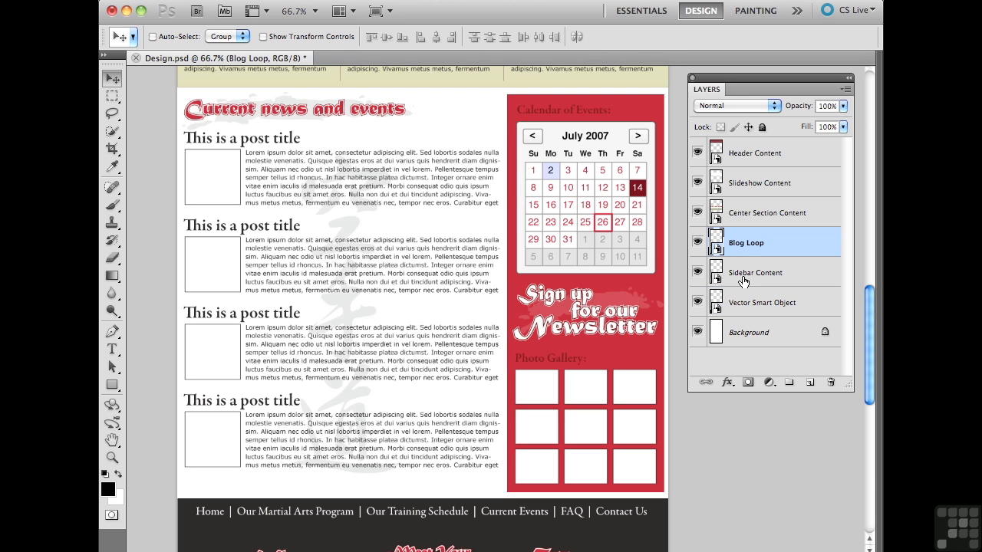
click(697, 272)
click(698, 272)
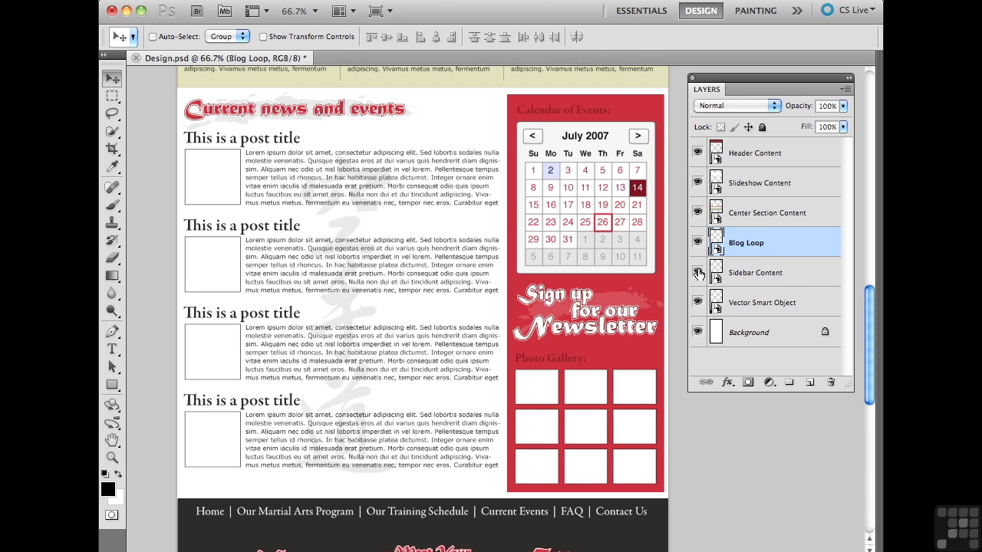
Rename the Blog Loop layer to 'Blog Loop Content'
double_click(756, 244)
click(767, 242)
text(C)
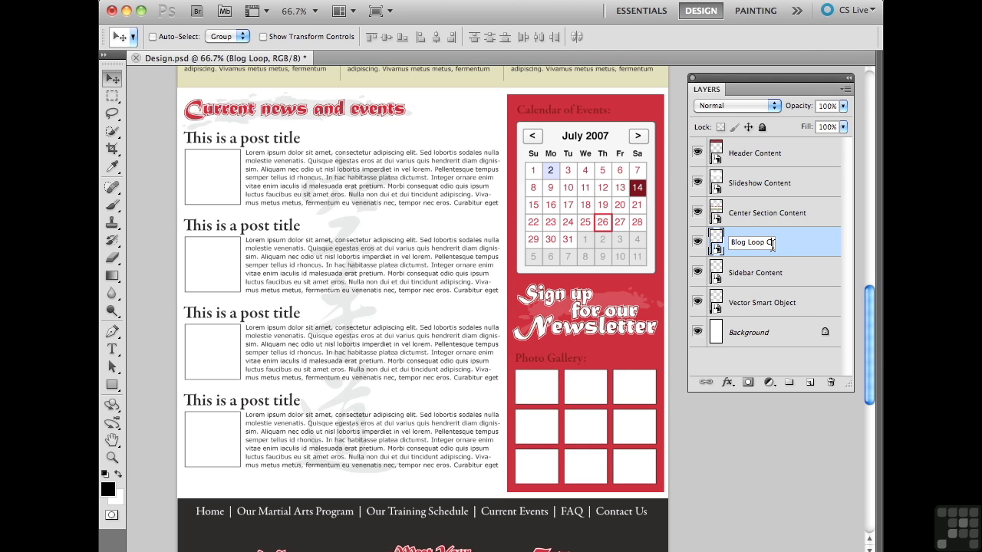
text(ontent)
key(Return)
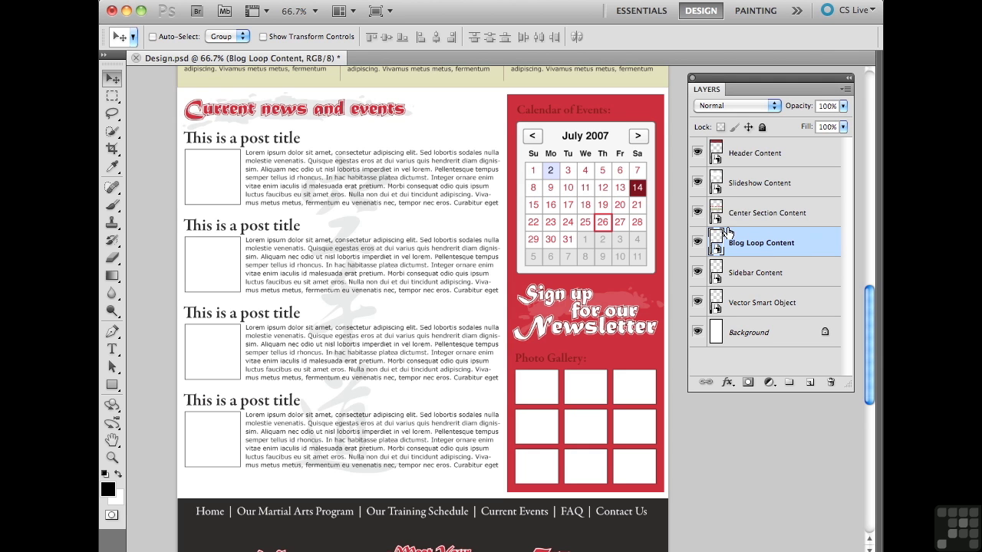
Check the red sidebar's Sidebar Content layer, then select the Vector Smart Object layer
click(758, 274)
click(697, 273)
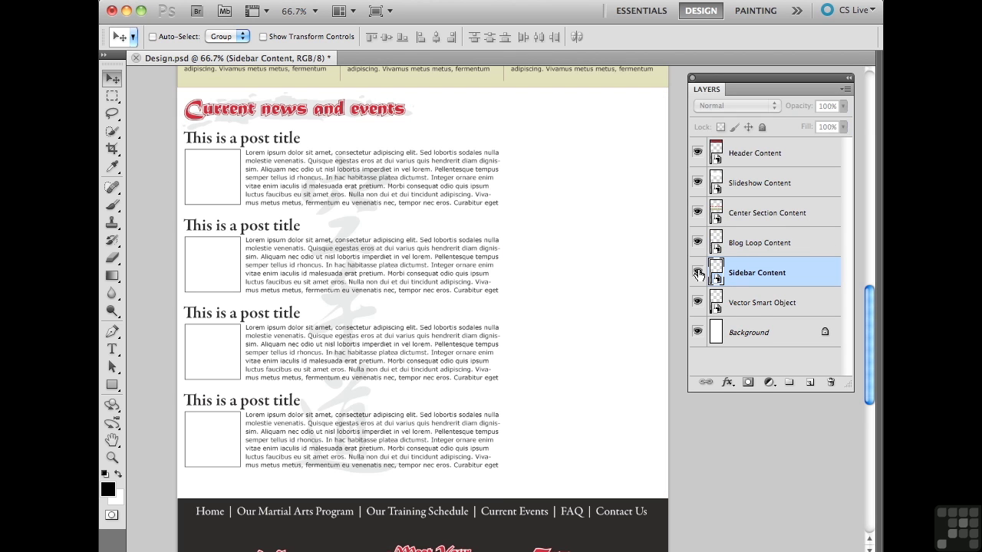
click(698, 273)
click(756, 303)
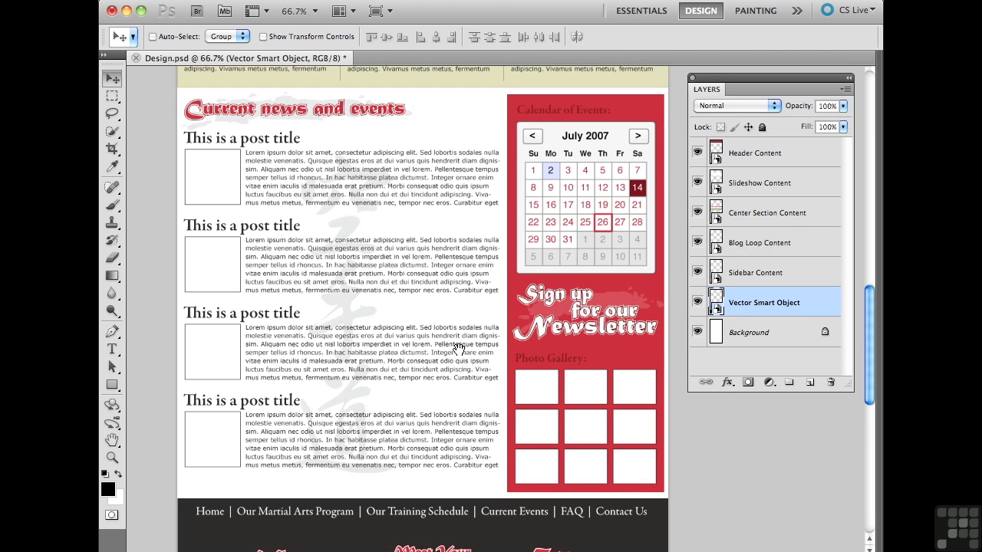
drag(458, 349, 458, 244)
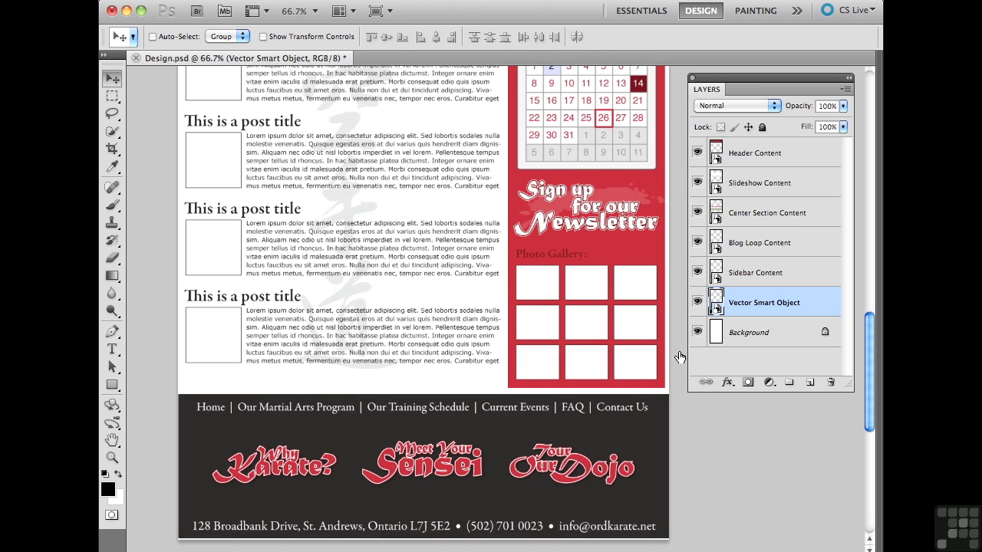
Confirm the Vector Smart Object is the dark footer and rename it 'Footer Content'
click(697, 302)
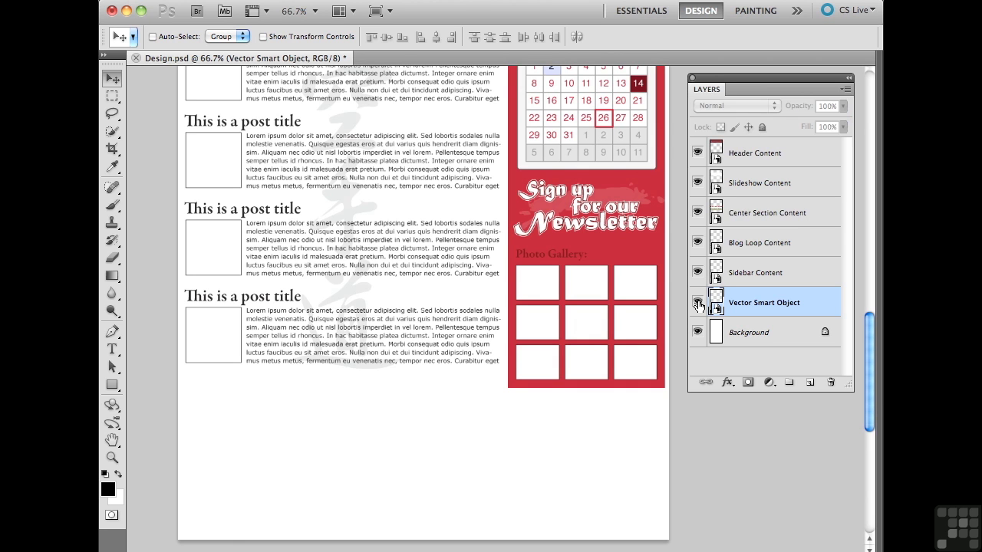
click(697, 302)
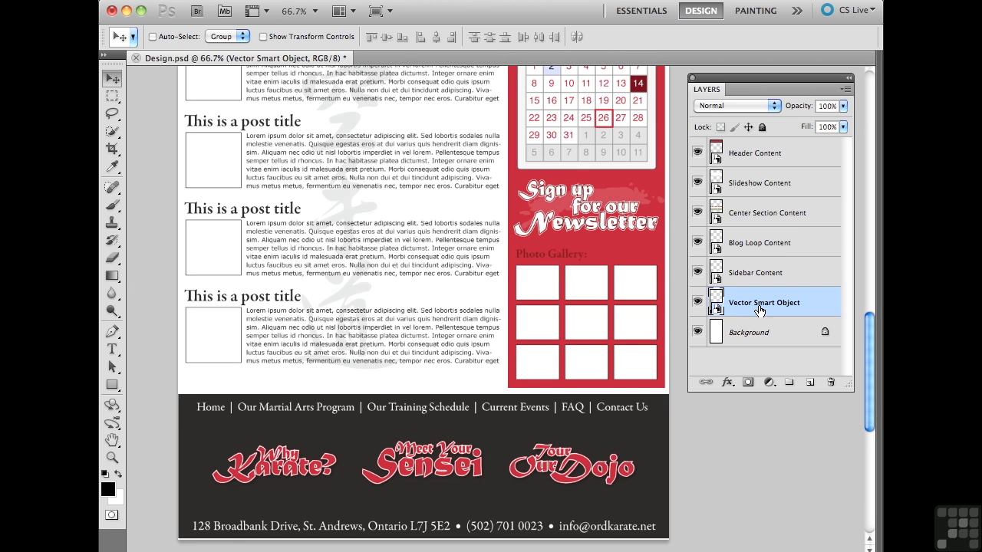
click(697, 303)
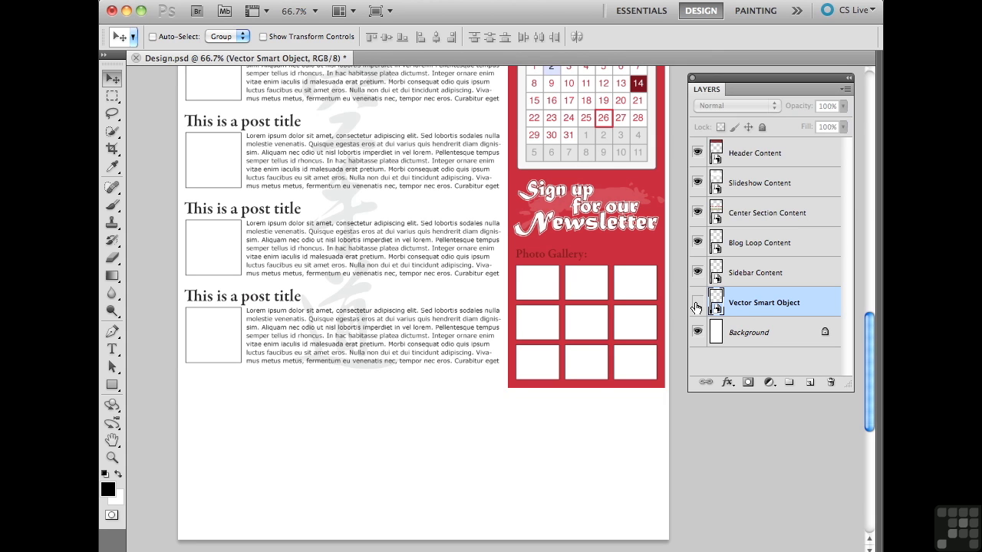
click(696, 305)
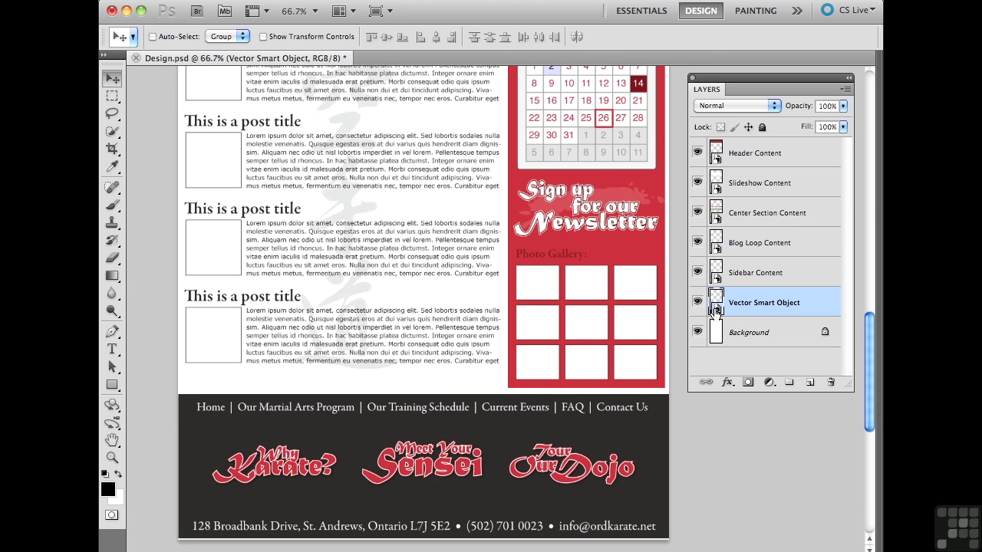
double_click(763, 308)
text(Footer Content)
key(Return)
Scroll the canvas up to the header and drag the Layers panel taller
scroll(579, 201, up, 5)
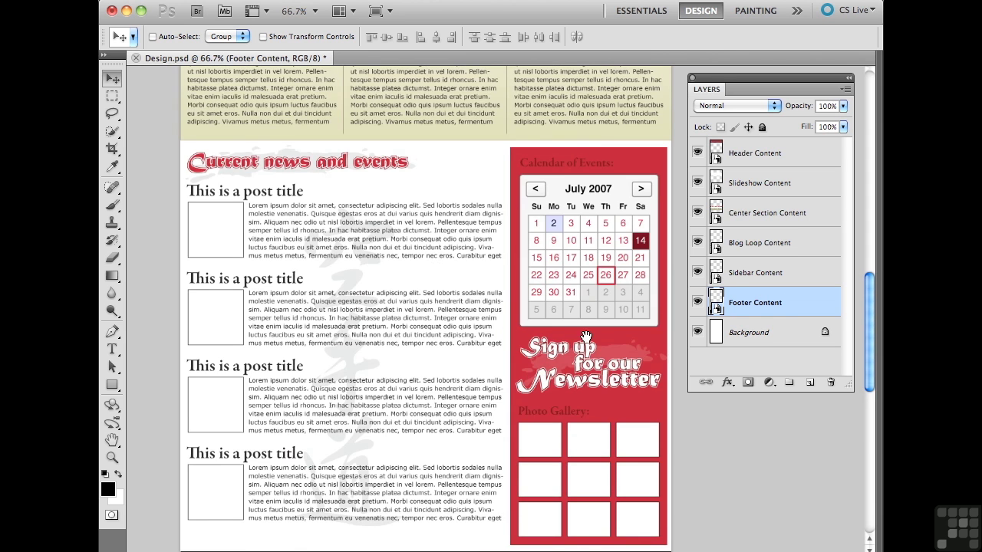
scroll(574, 319, up, 5)
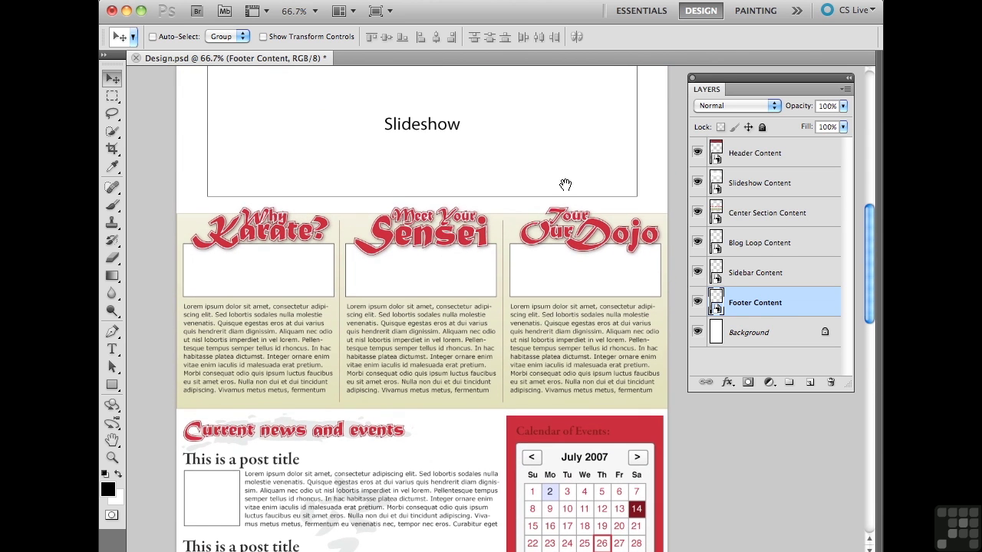
scroll(566, 271, up, 2)
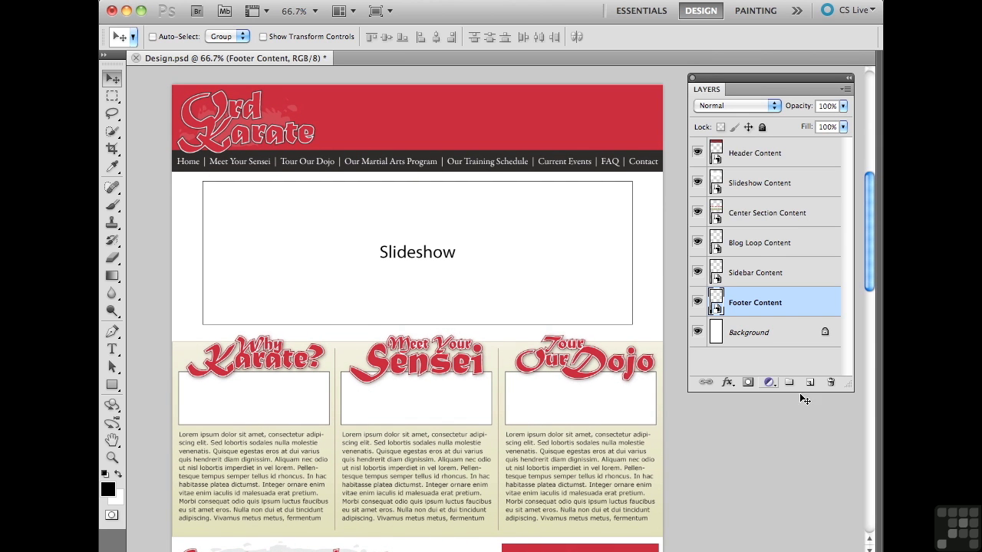
drag(845, 387, 842, 457)
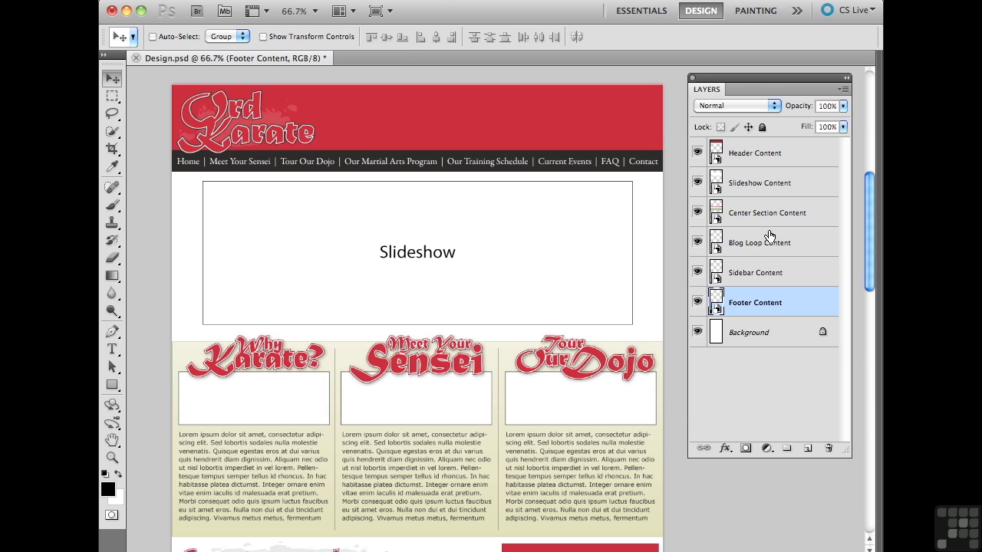
click(752, 156)
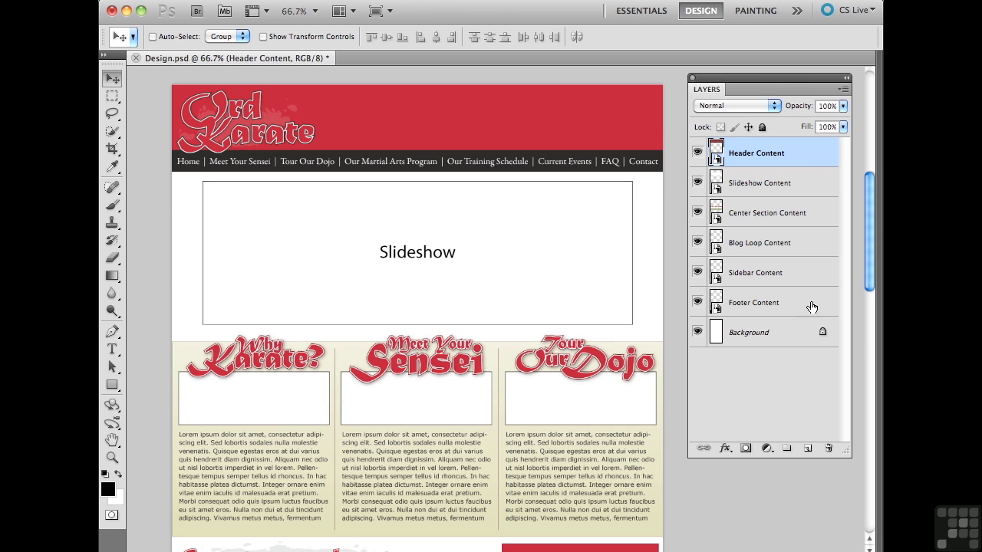
click(786, 449)
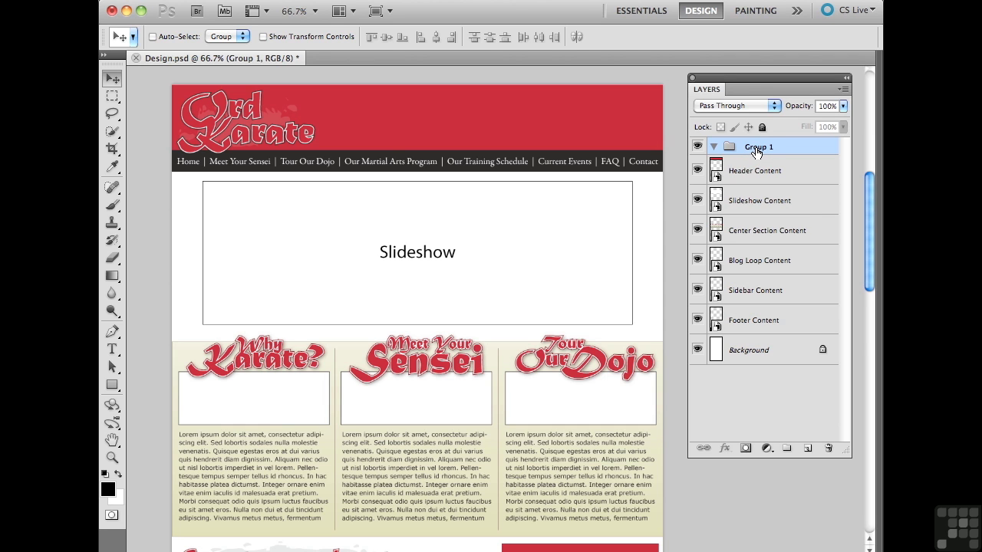
Rename the Group 1 layer group to 'Header'
double_click(756, 147)
text(Header)
key(Return)
Drag Header Content into the Header group and collapse the group
click(798, 174)
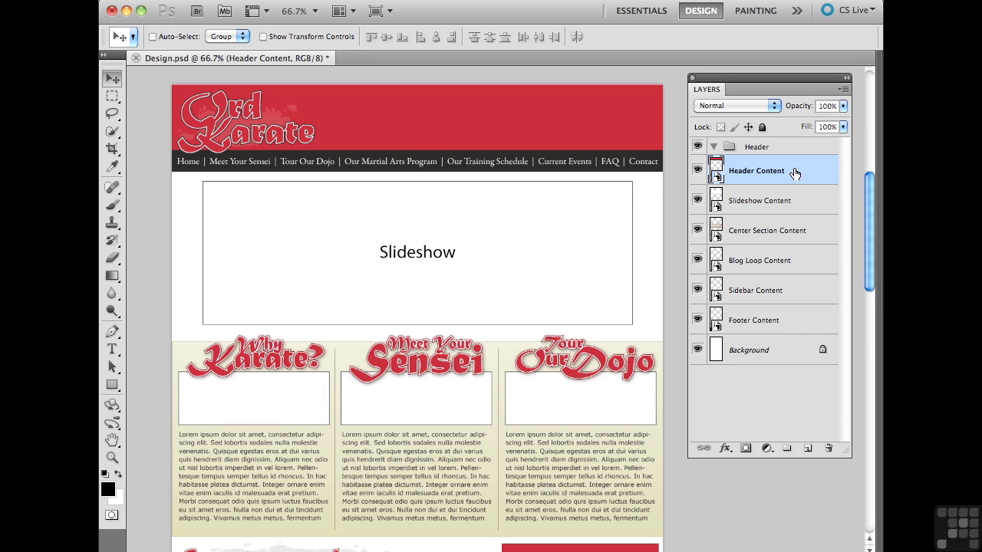
drag(797, 174, 764, 150)
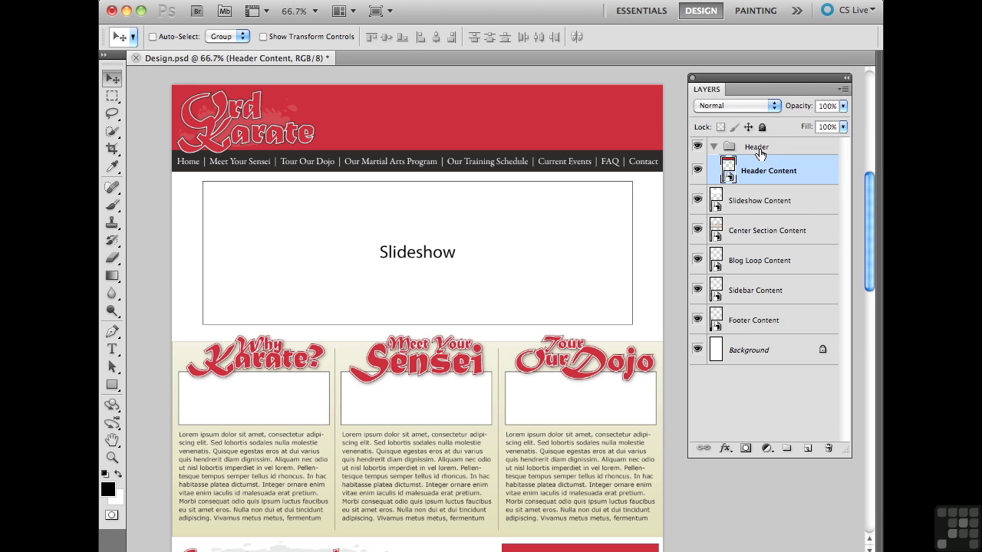
click(713, 148)
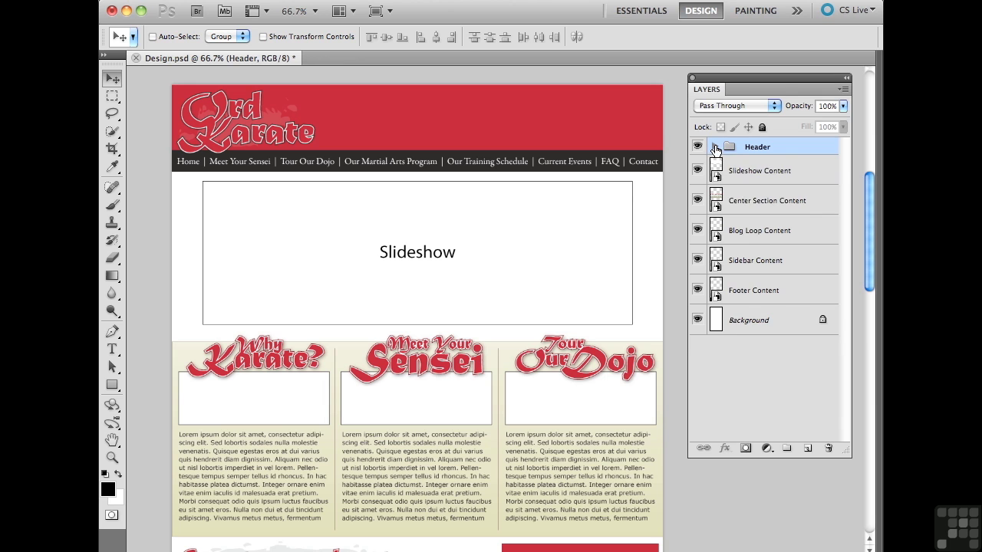
click(714, 147)
click(714, 147)
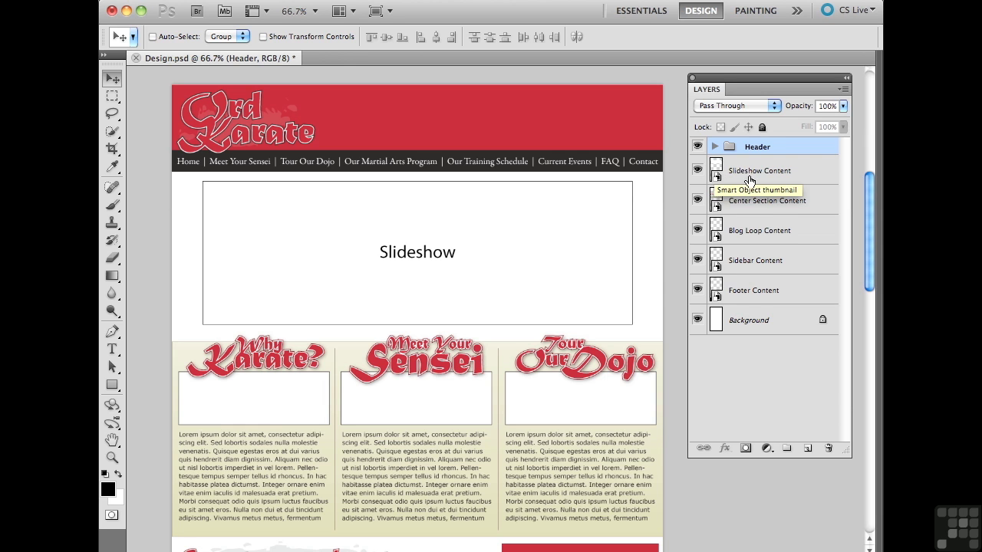
Group only the Slideshow Content layer into a new group with Cmd+G
click(775, 172)
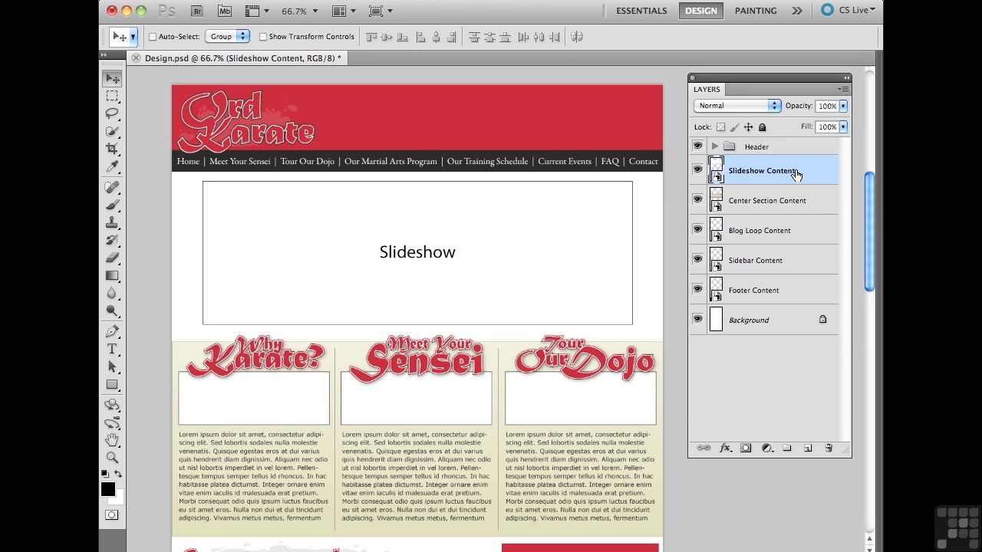
shift+click(807, 203)
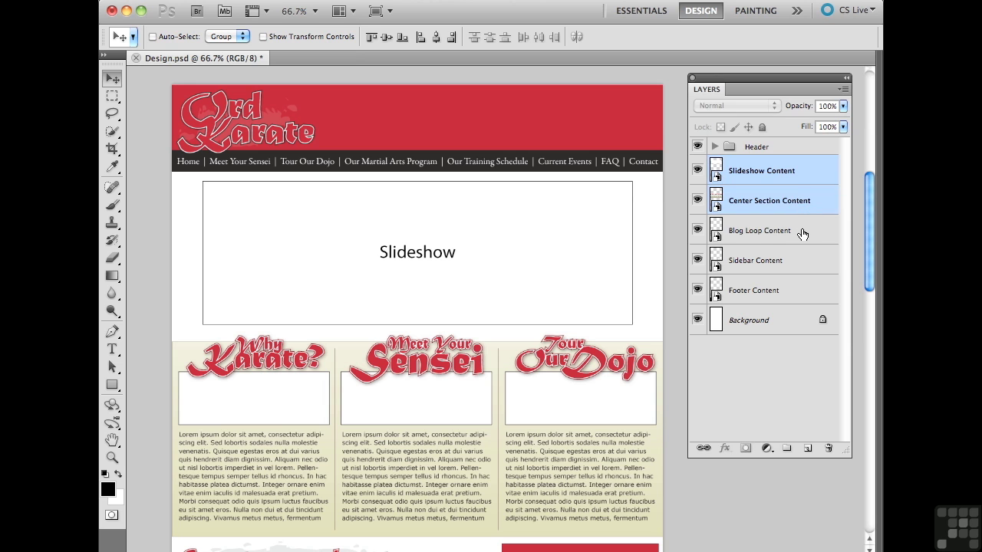
shift+click(803, 234)
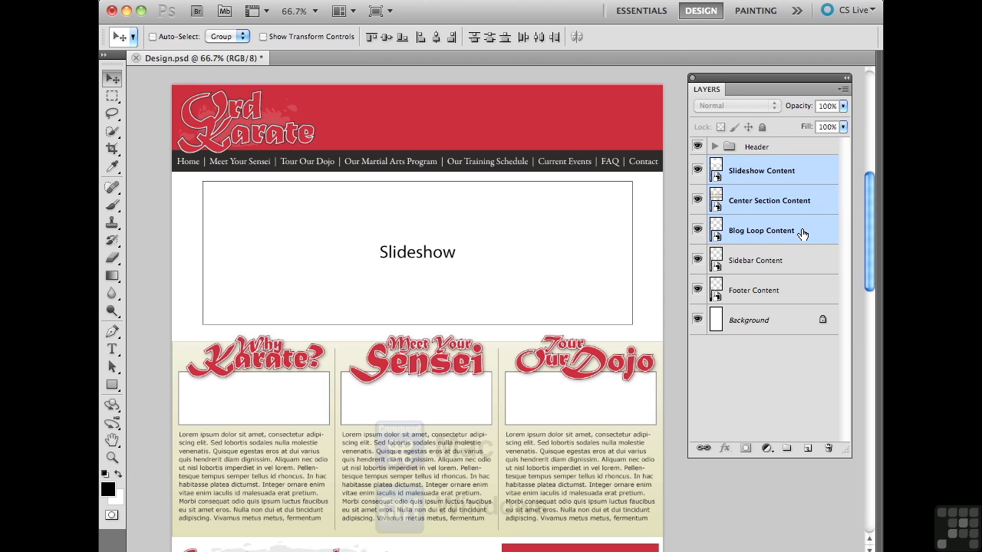
click(807, 171)
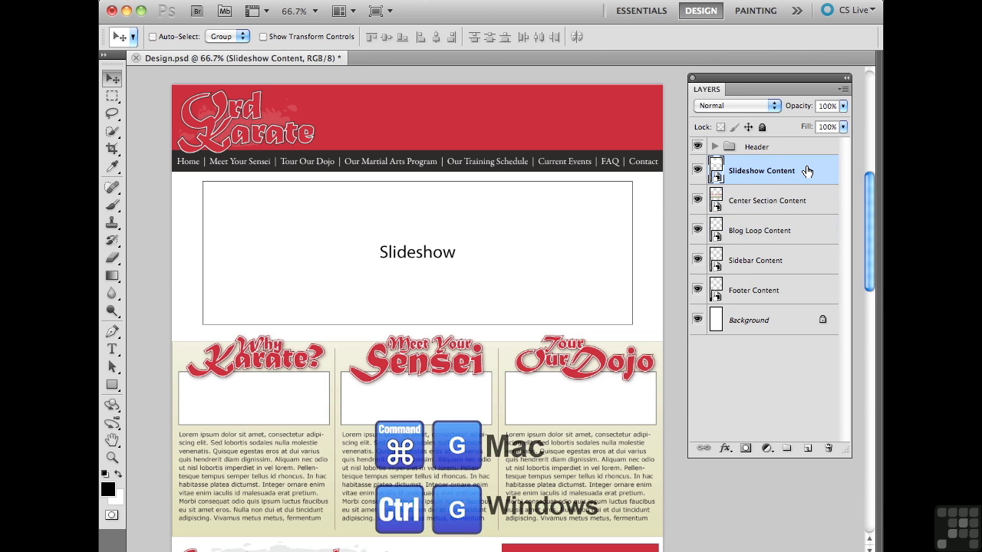
key(super+g)
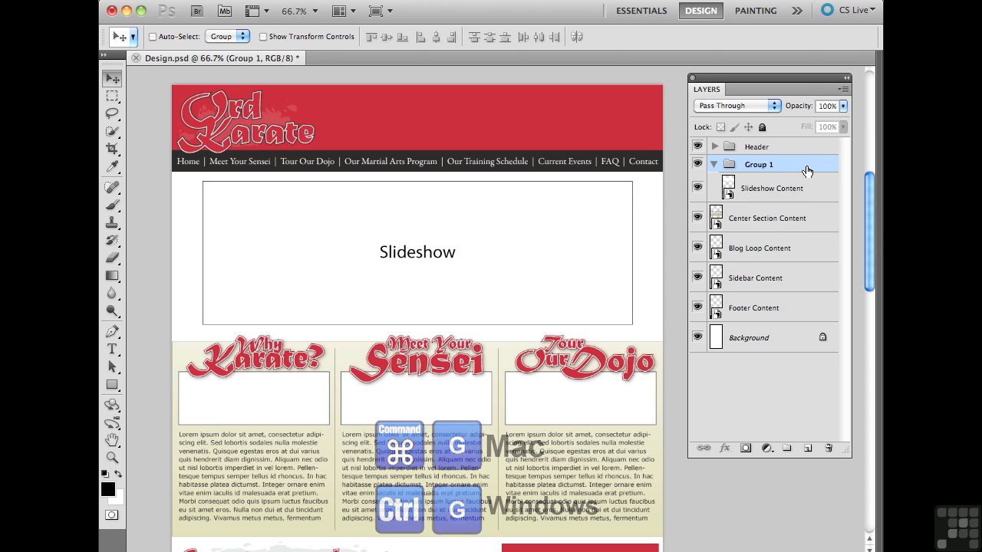
click(746, 190)
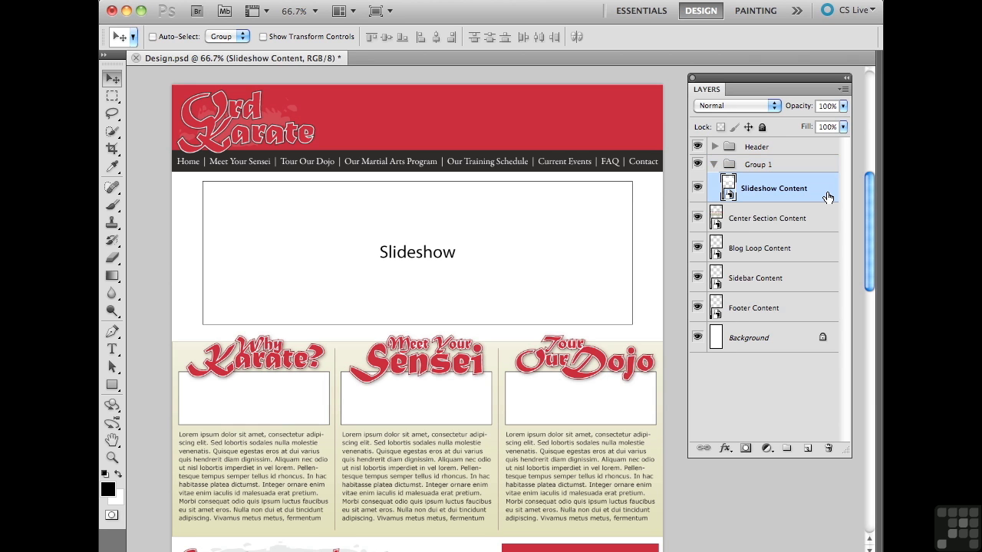
Rename the new group to 'Slideshow' and collapse it
double_click(754, 166)
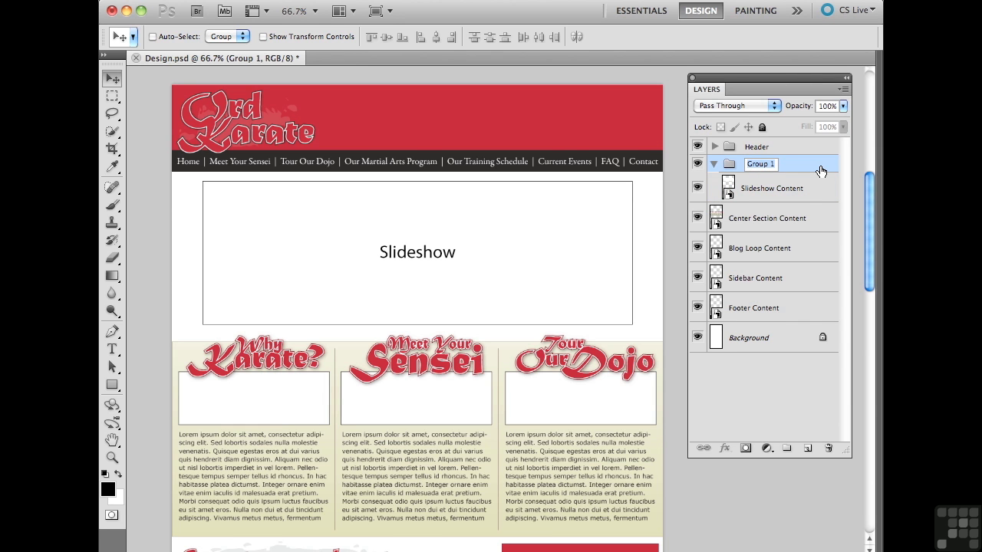
text(Sh)
key(BackSpace)
text(lideshow)
key(Return)
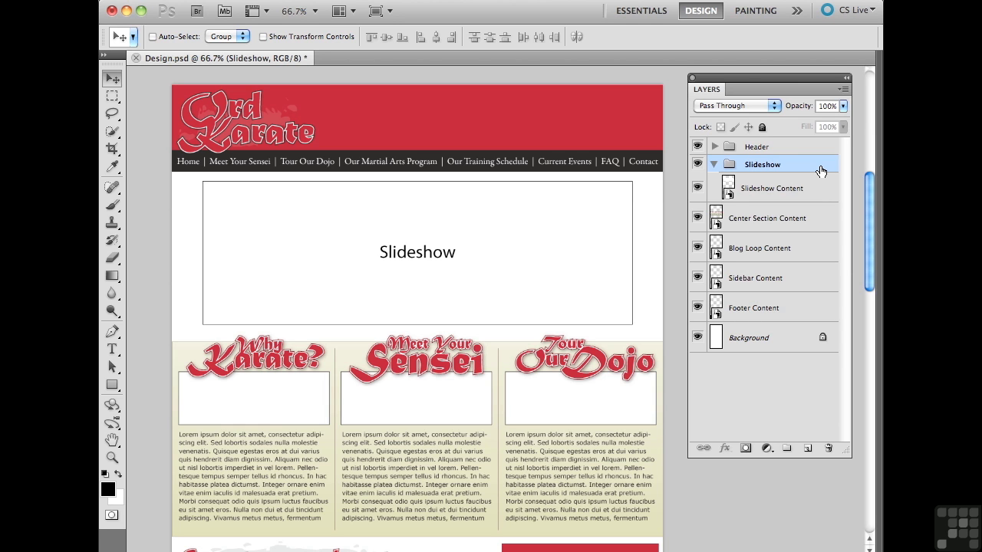
click(715, 165)
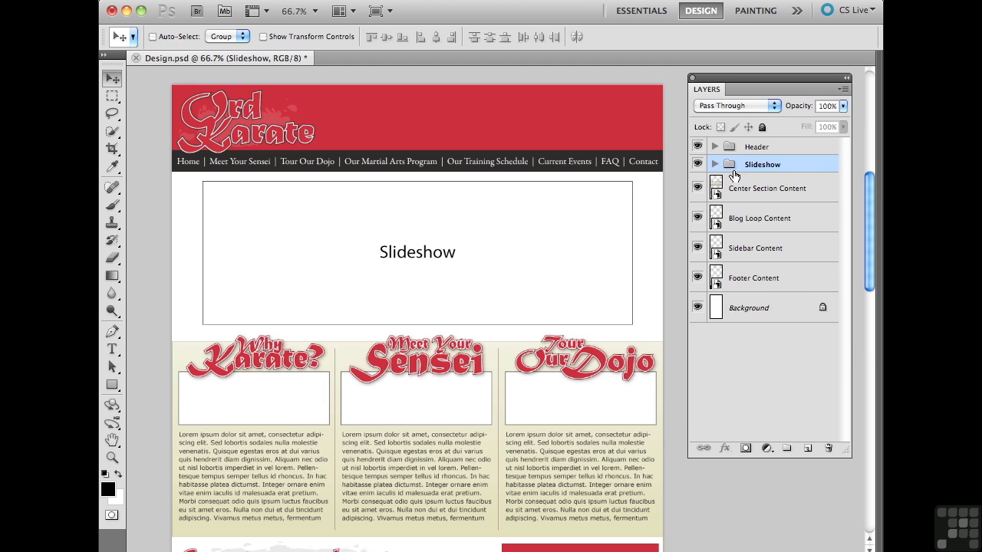
click(738, 189)
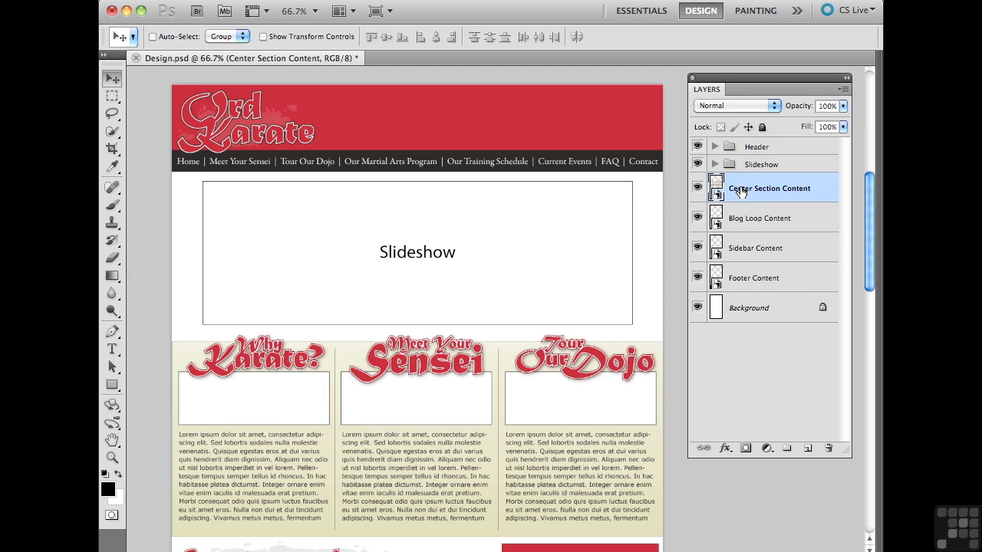
click(755, 219)
click(755, 245)
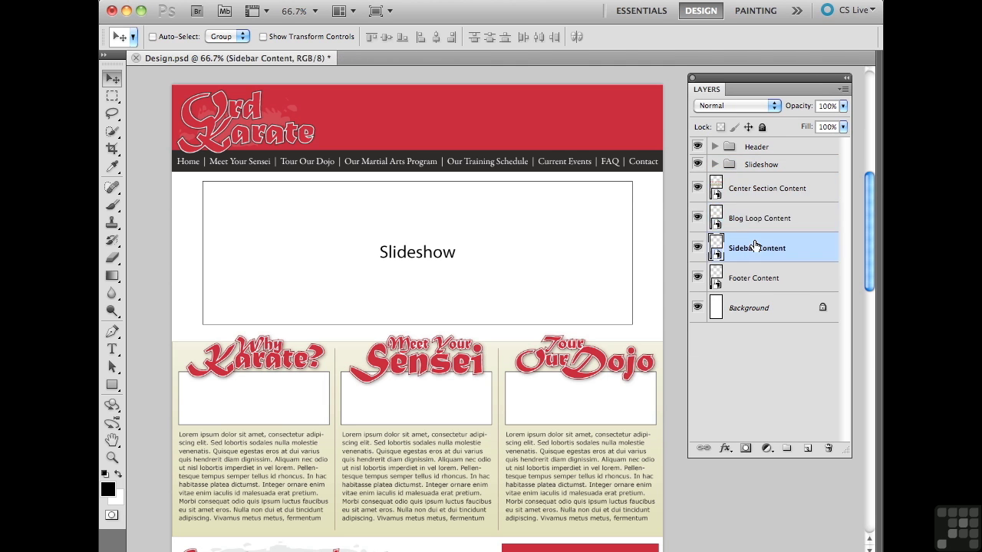
click(768, 281)
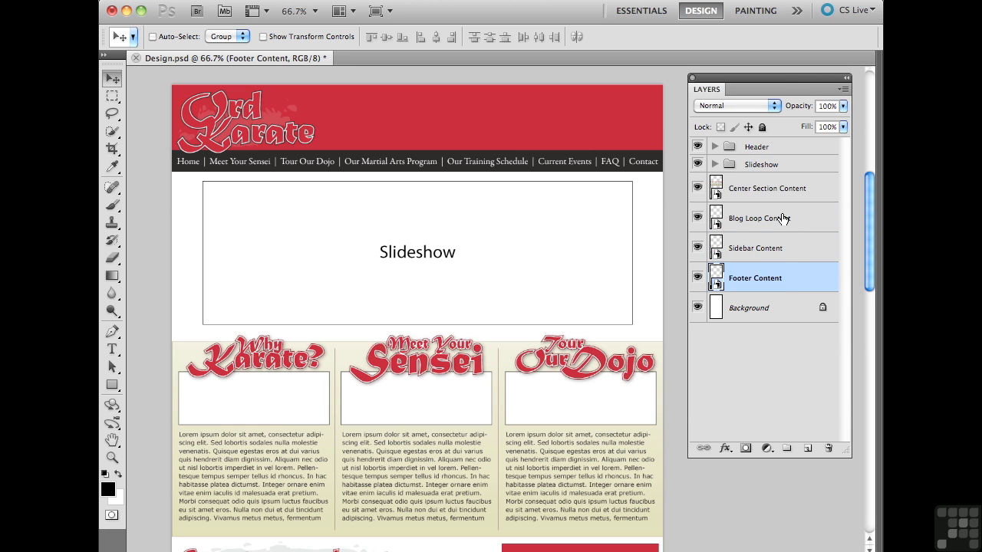